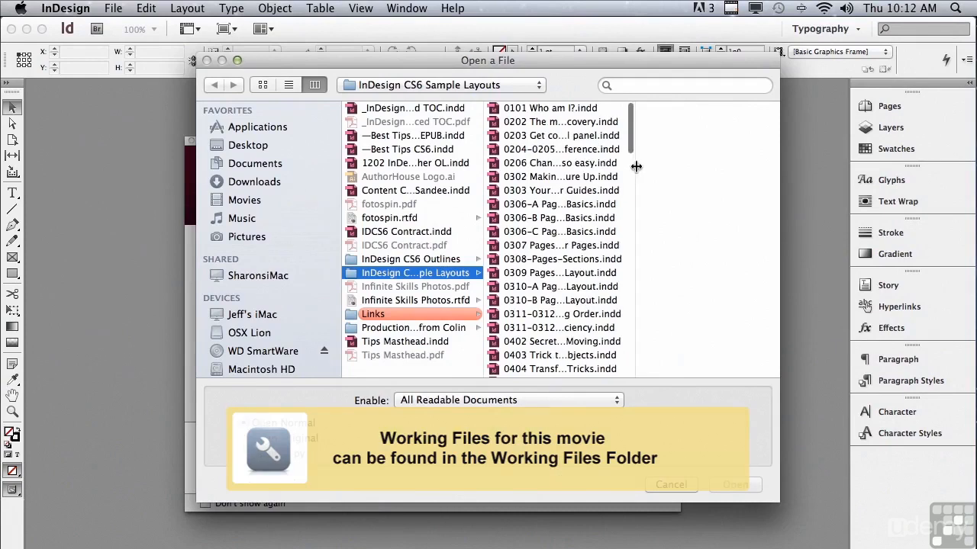
Open the sample layout "0712 Knowing Your Options With Text Frames.indd".
scroll(631, 162, "down", 1)
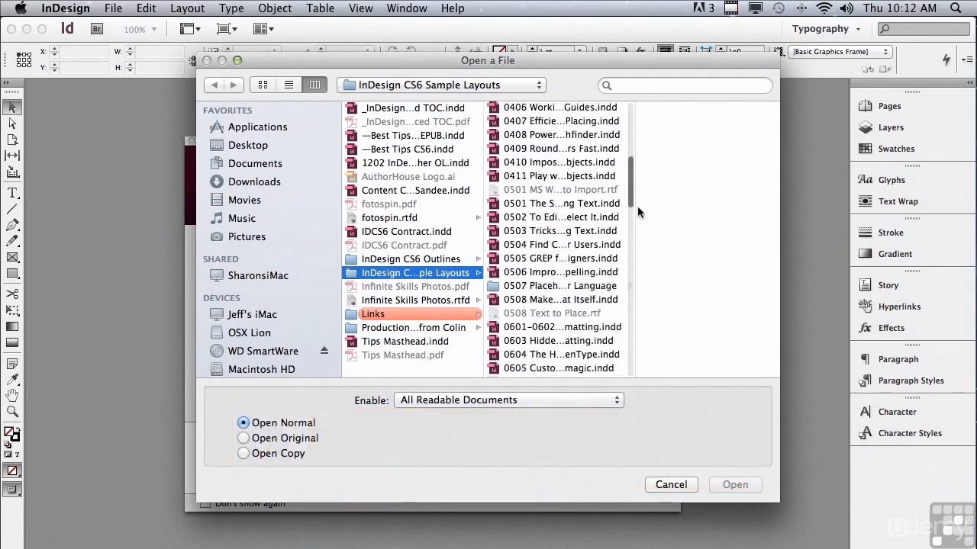
left_click(536, 325)
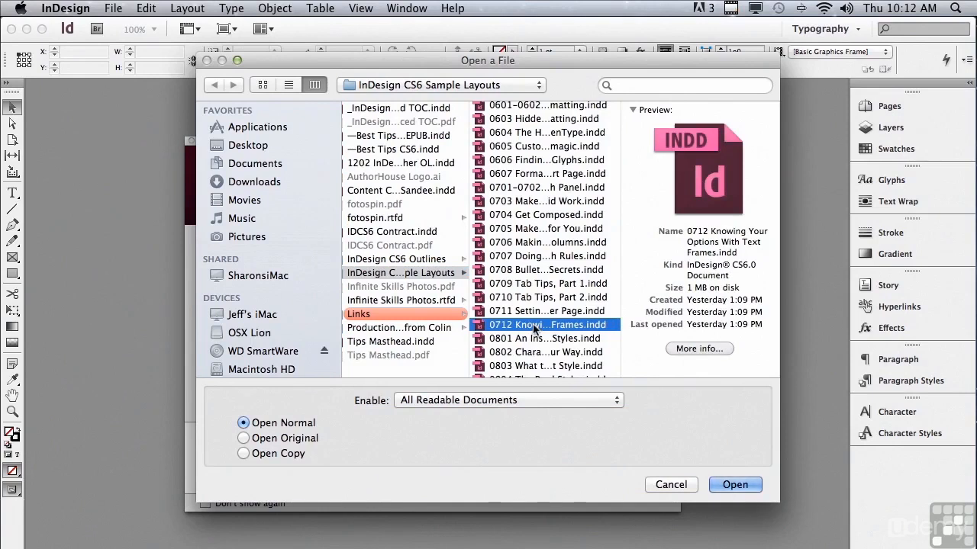
left_click(713, 484)
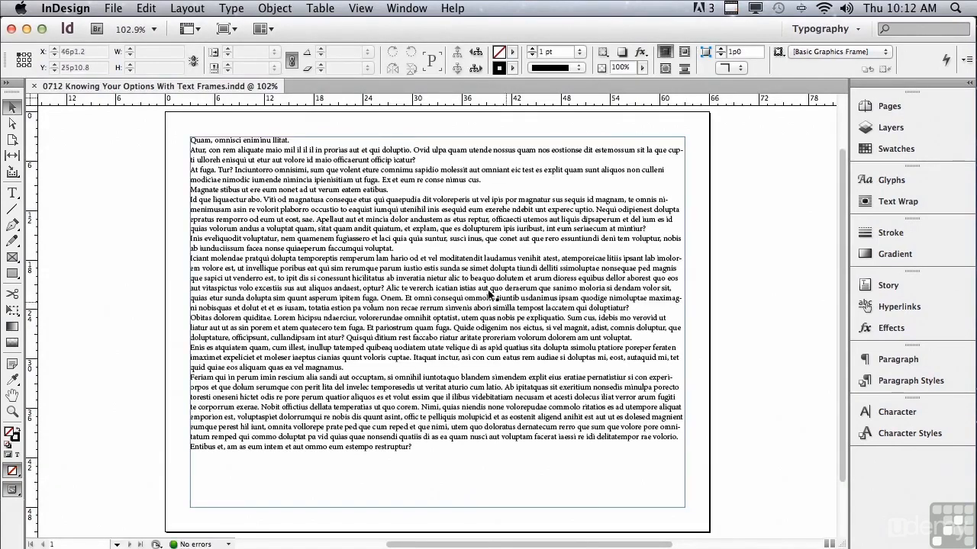
In the page's Text Frame Options, set the number of columns to 2 and try Balance Columns on and off.
left_click(406, 263)
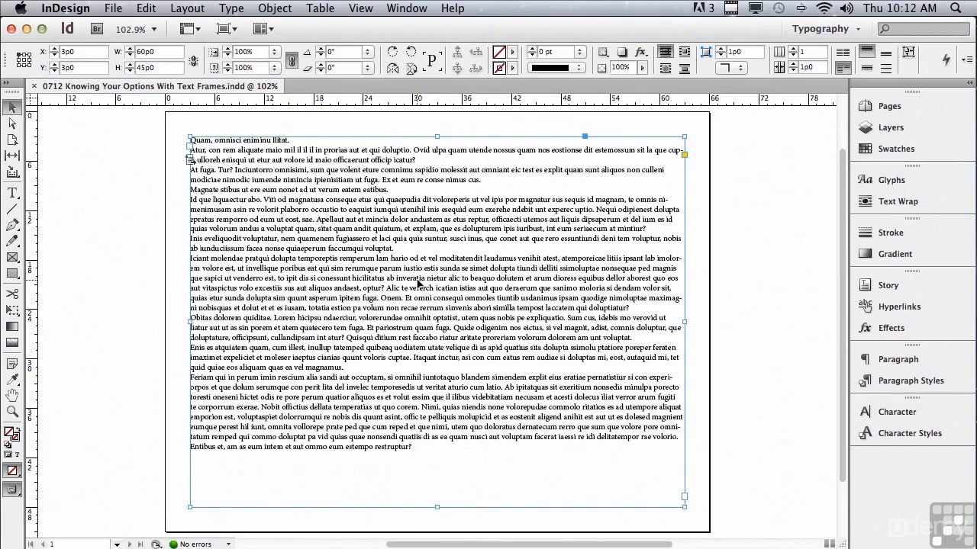
left_click(276, 7)
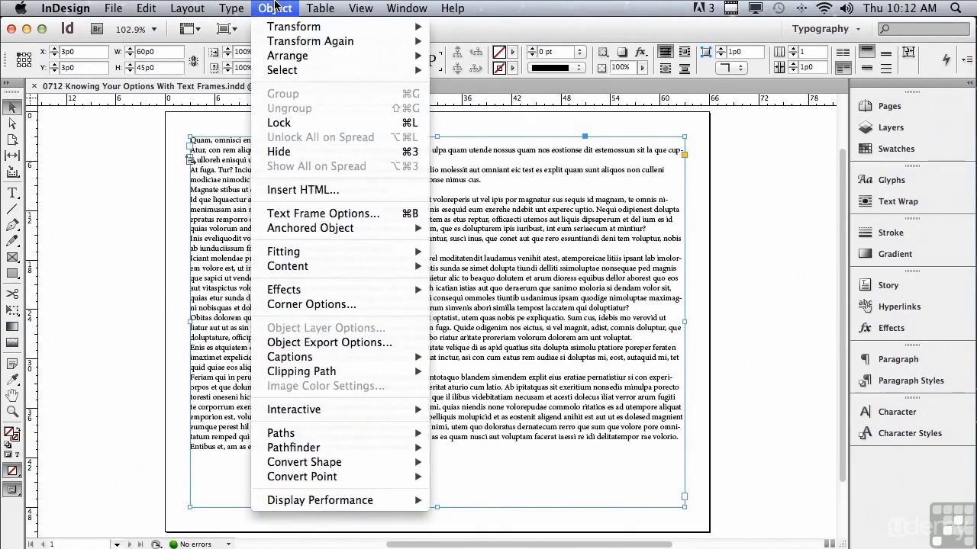
left_click(297, 214)
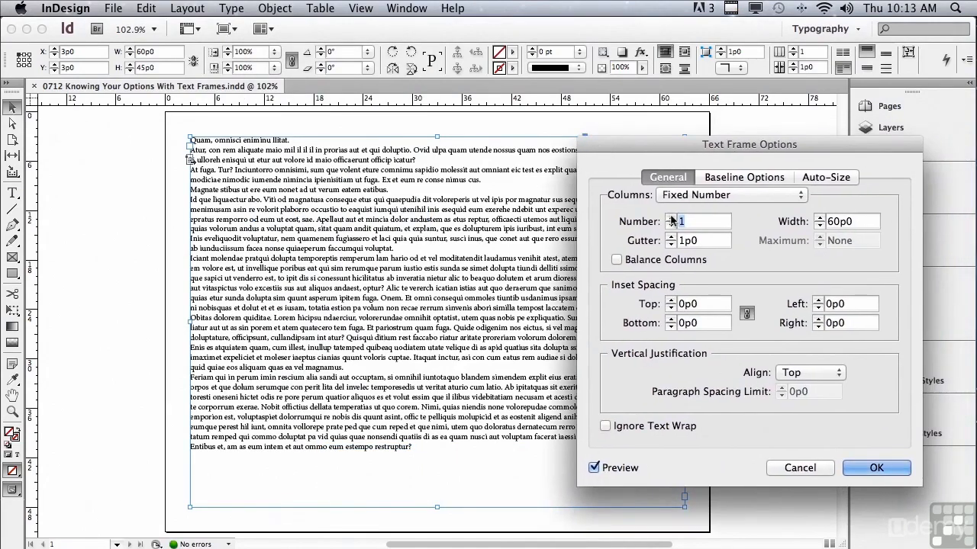
type("2")
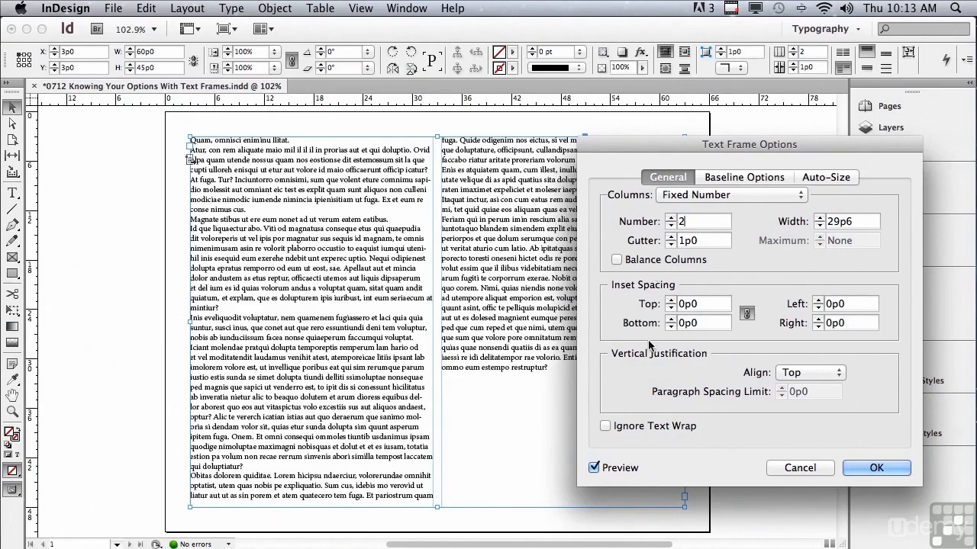
left_click(594, 469)
left_click(593, 469)
left_click_drag(684, 151, 723, 167)
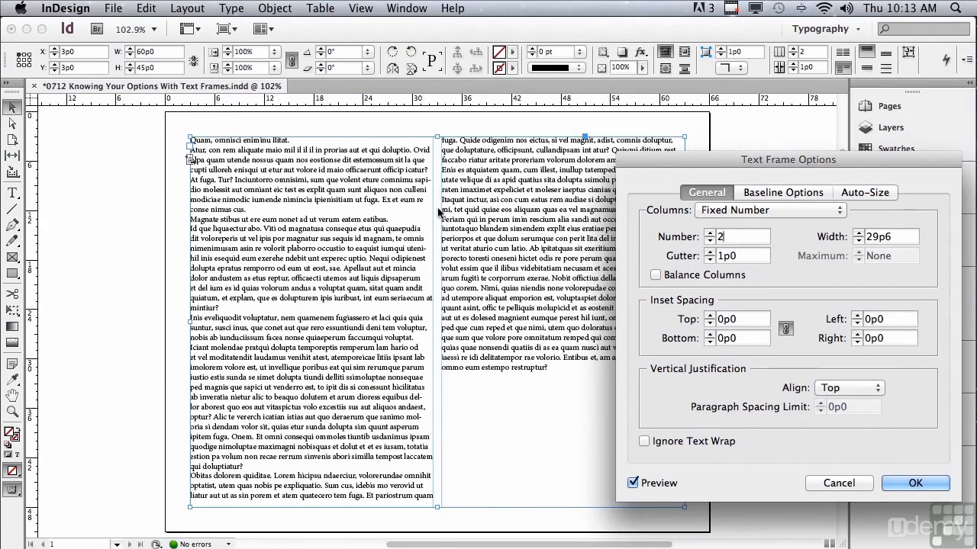
left_click(655, 276)
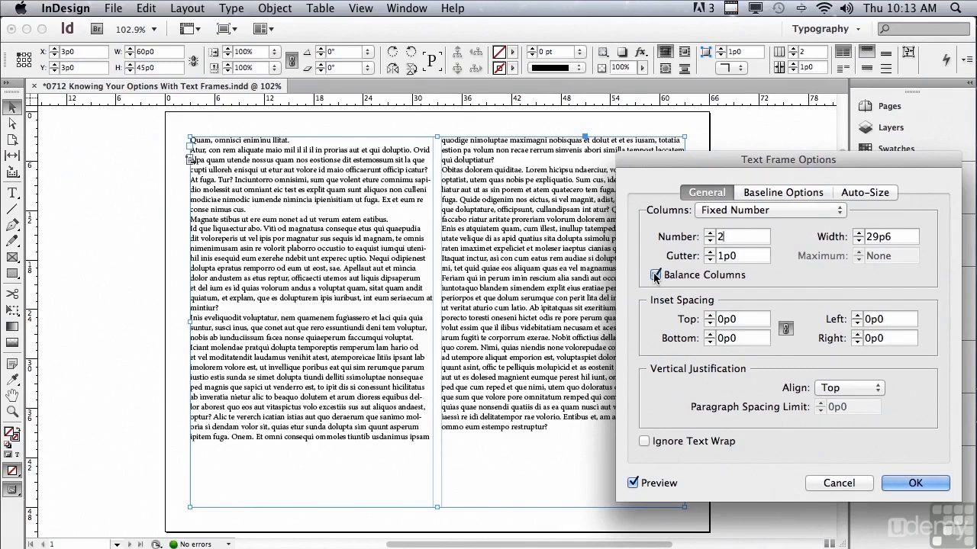
left_click(655, 276)
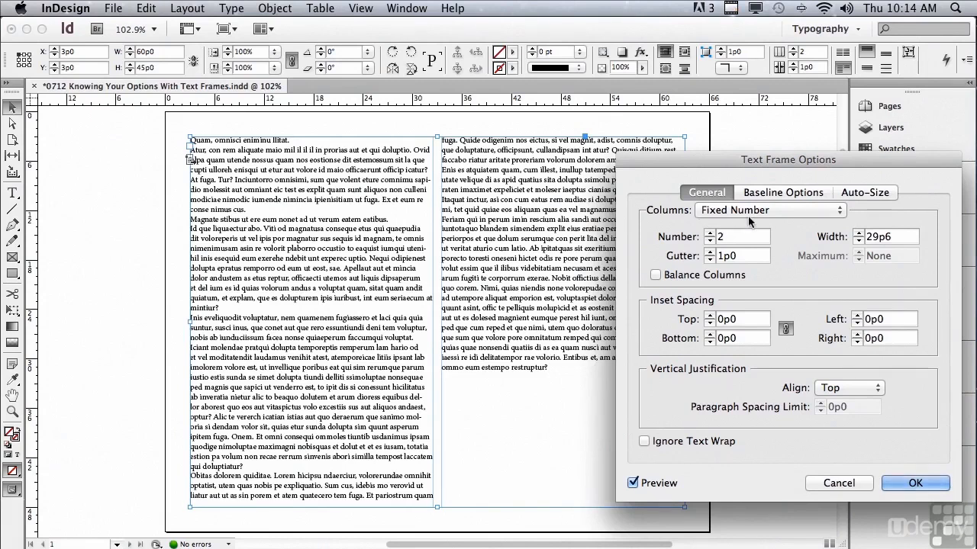
Set the text frame to 4 columns with the Fixed Width option and apply it.
left_click(711, 233)
left_click(710, 233)
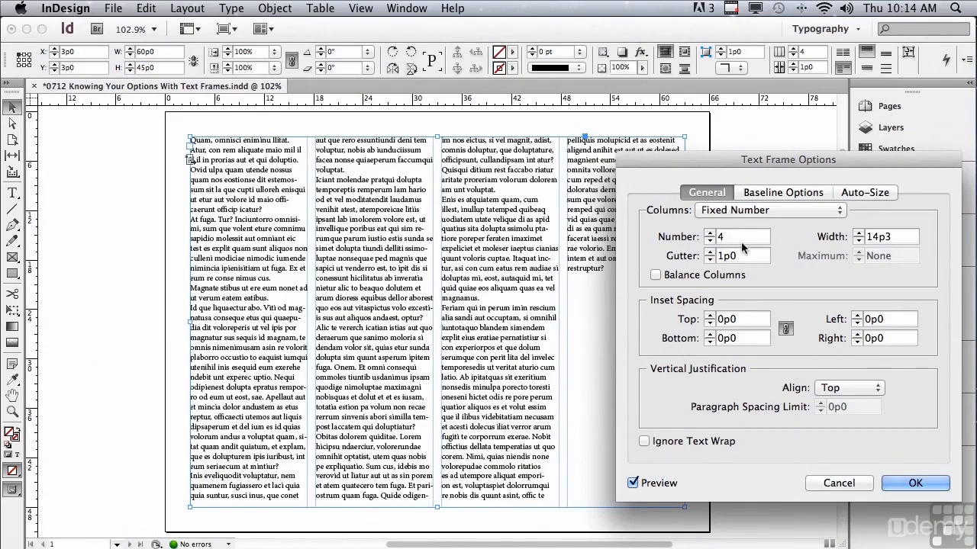
left_click(716, 211)
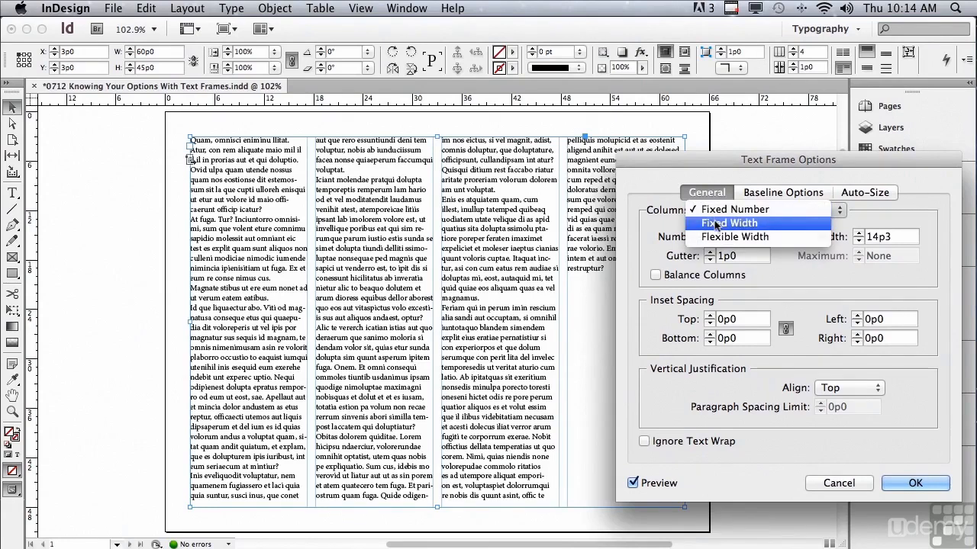
left_click(715, 223)
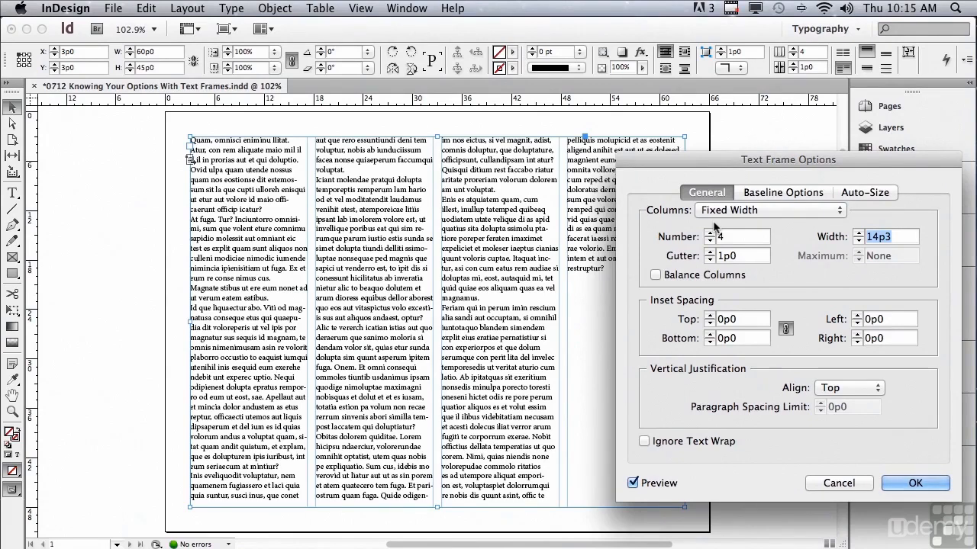
left_click(915, 483)
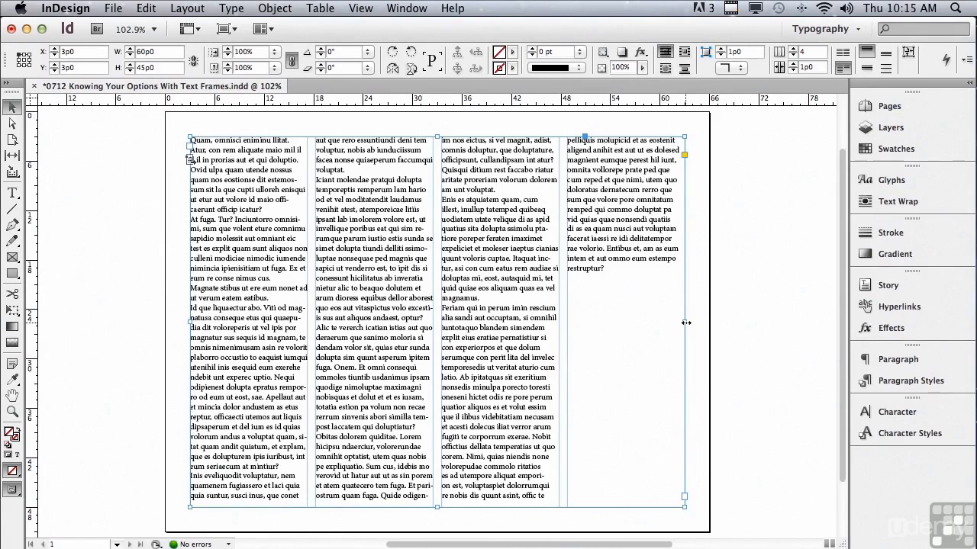
Test the fixed-width columns by widening the text frame to about 90p6 and narrowing it back to 60p0.
left_click_drag(685, 323, 817, 323)
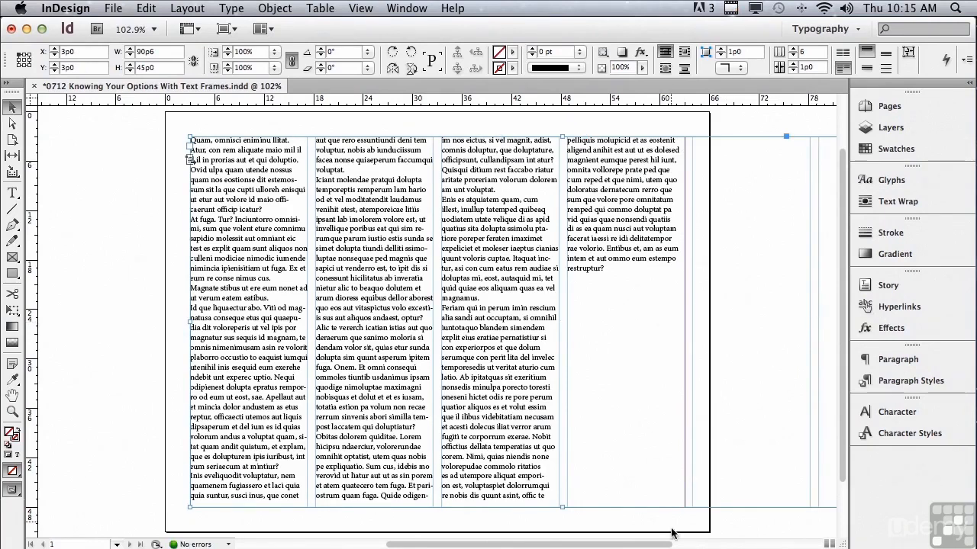
left_click_drag(668, 547, 716, 544)
left_click_drag(806, 322, 548, 320)
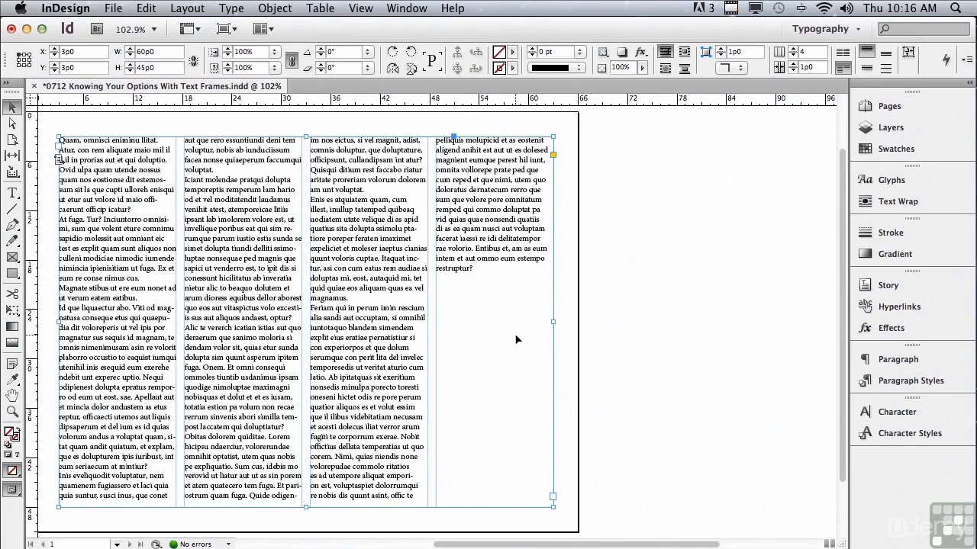
Change the column type in the Text Frame Options to Flexible Width.
key("super+b")
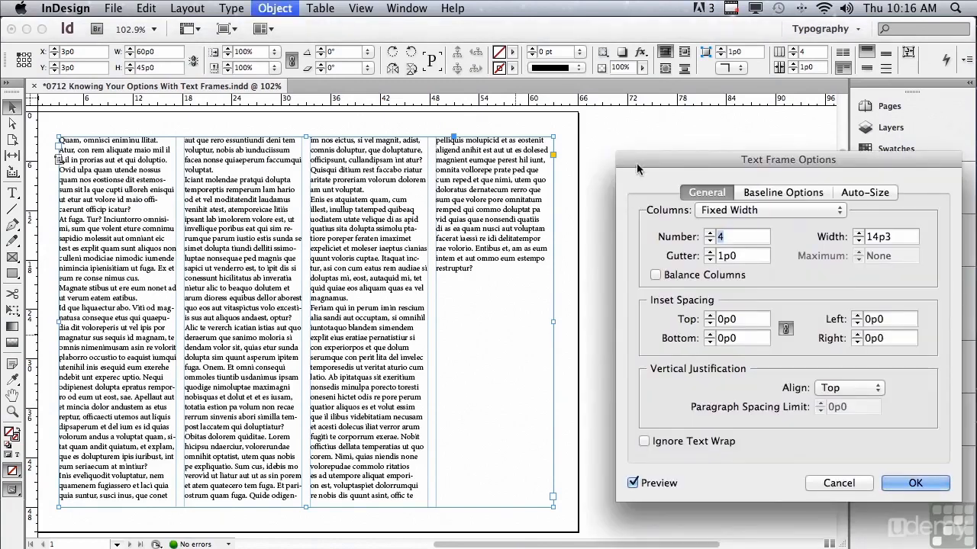
left_click_drag(633, 174, 604, 175)
left_click(677, 213)
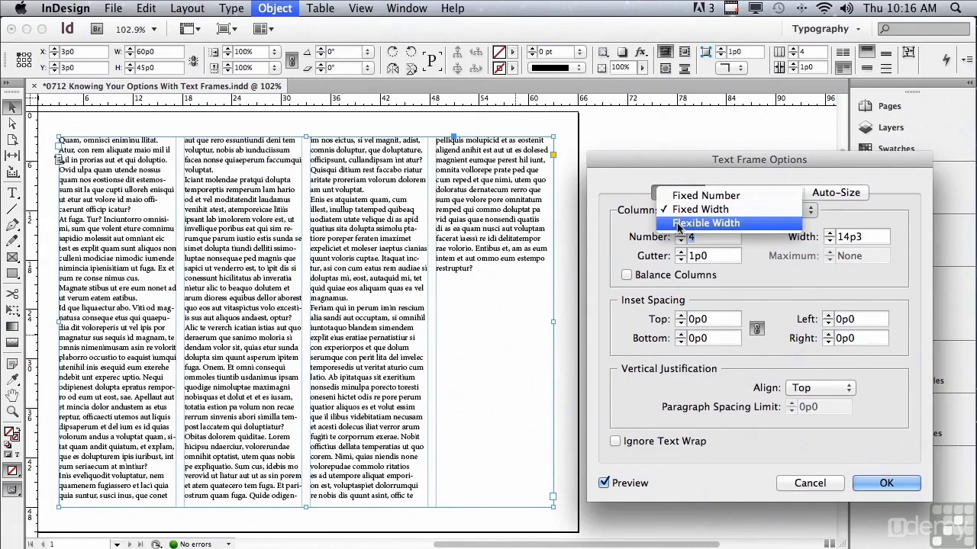
left_click(678, 224)
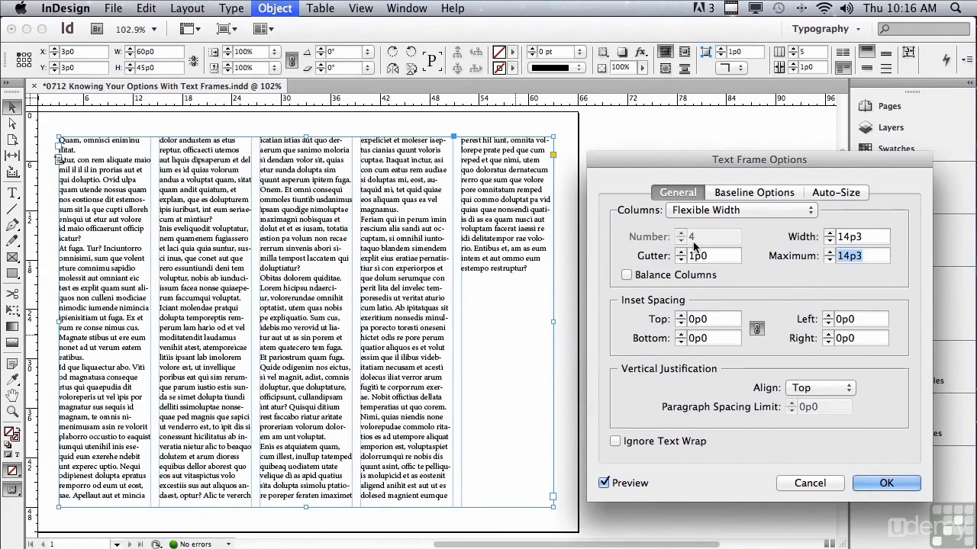
Set the text frame's columns to Fixed Number with a single column.
left_click(681, 216)
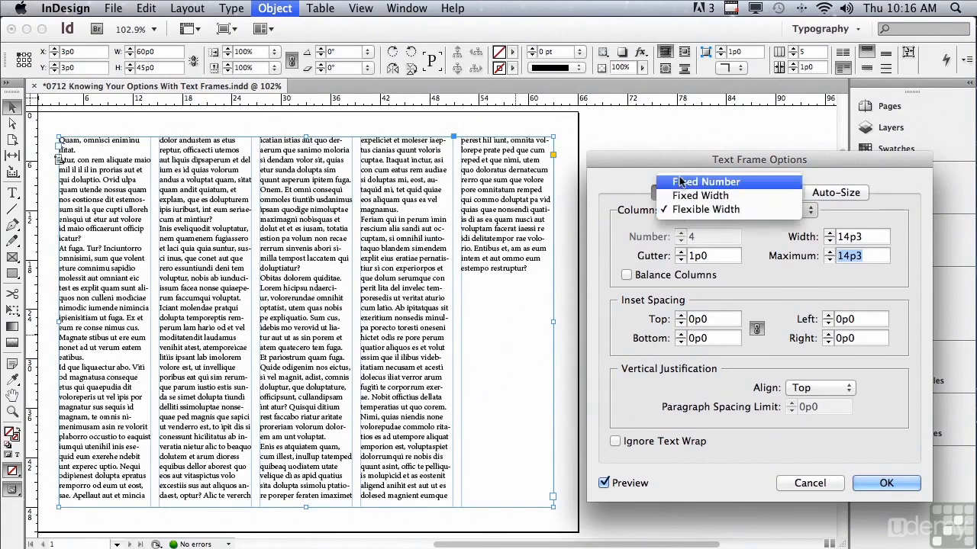
left_click(681, 181)
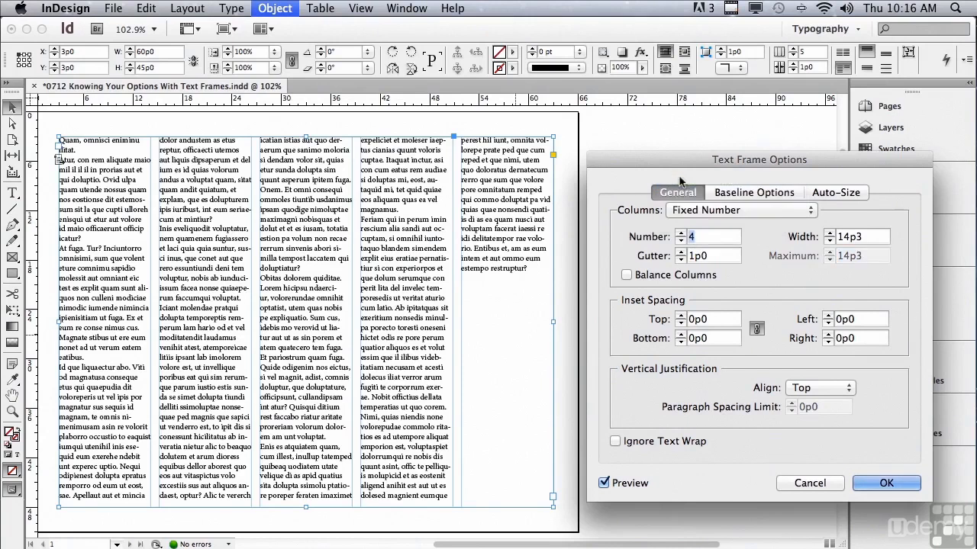
left_click(679, 242)
left_click(679, 242)
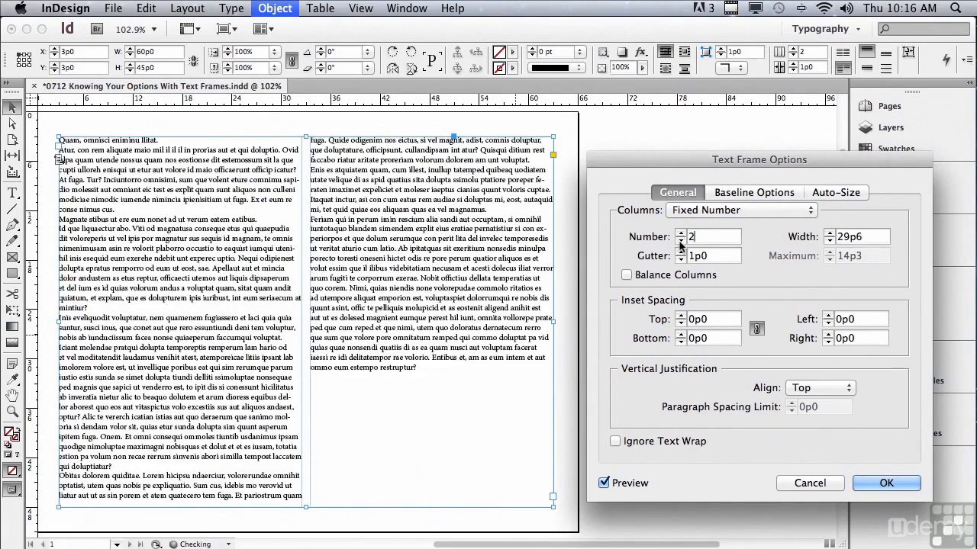
left_click(679, 242)
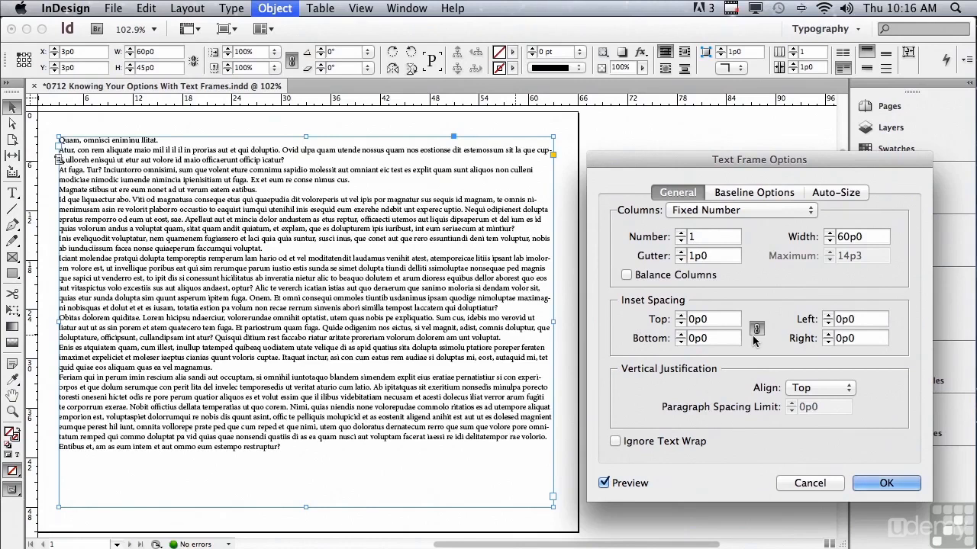
Set the inset spacing to 1p0 on all four sides of the text frame, keeping the sides linked.
left_click(680, 316)
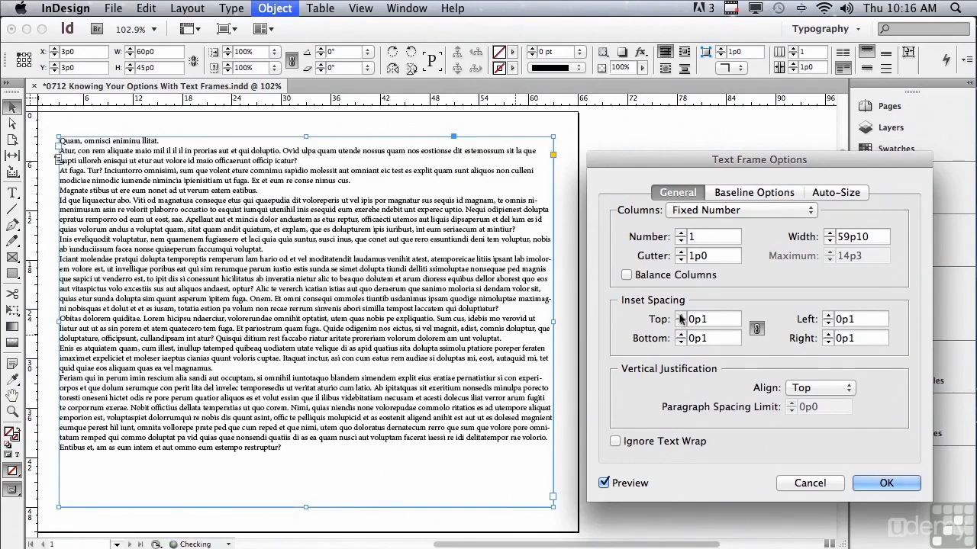
left_click(680, 316)
left_click(680, 316)
left_click(680, 316)
left_click(680, 317)
left_click(680, 316)
left_click(679, 317)
left_click(682, 319)
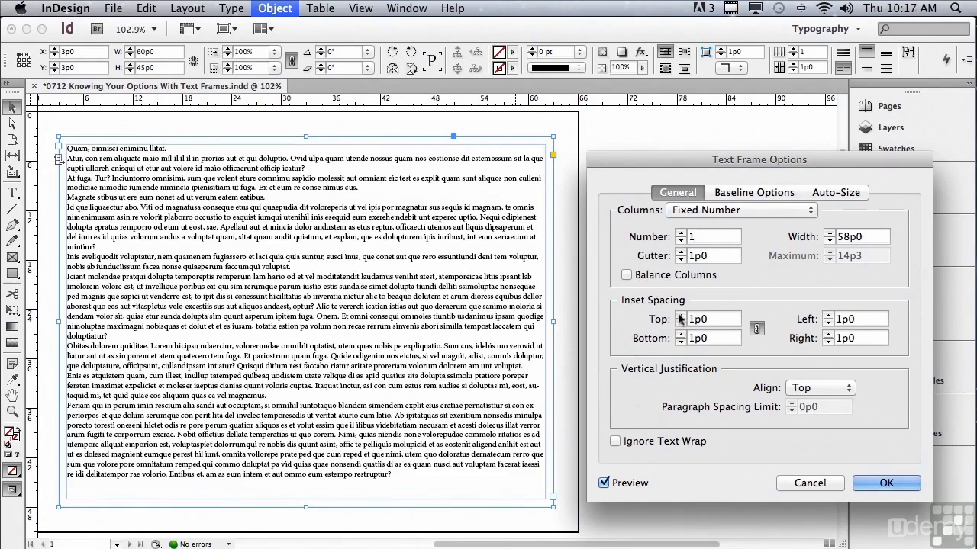
left_click(756, 330)
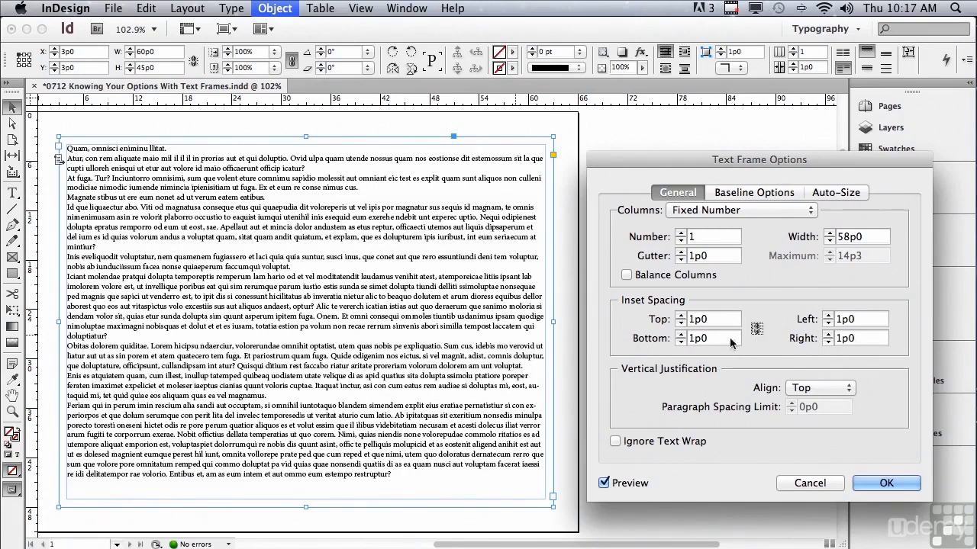
left_click(756, 328)
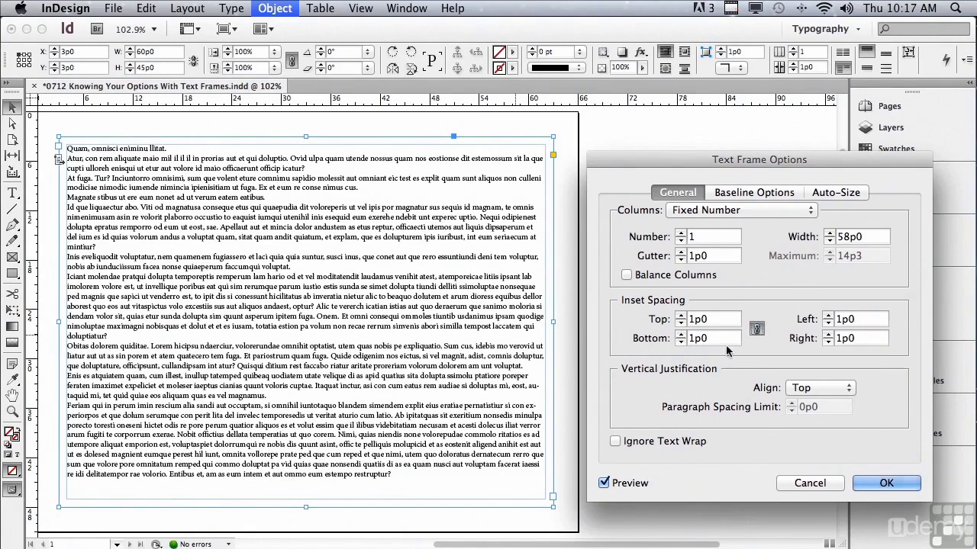
Try Center vertical justification for the frame's text, set it to Bottom and apply the options.
left_click(795, 388)
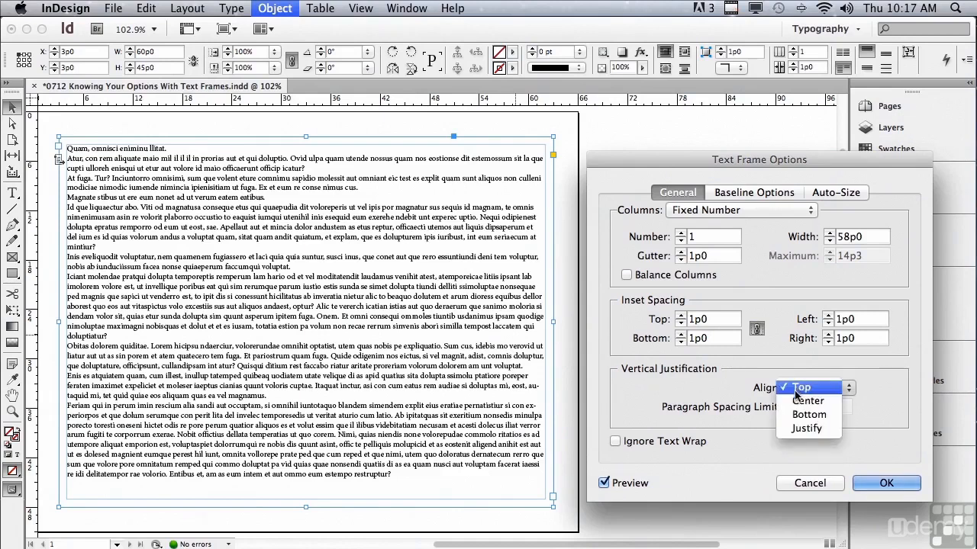
left_click(792, 400)
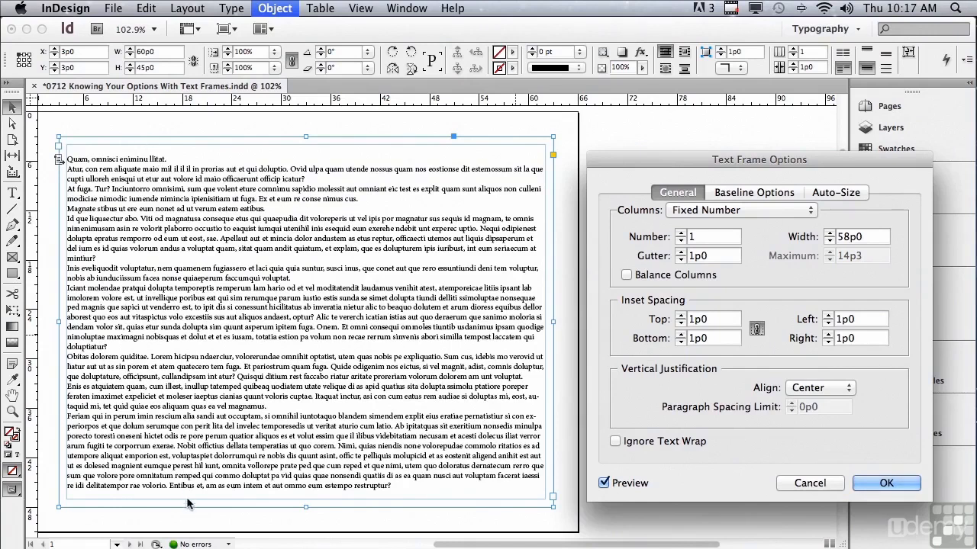
left_click(791, 389)
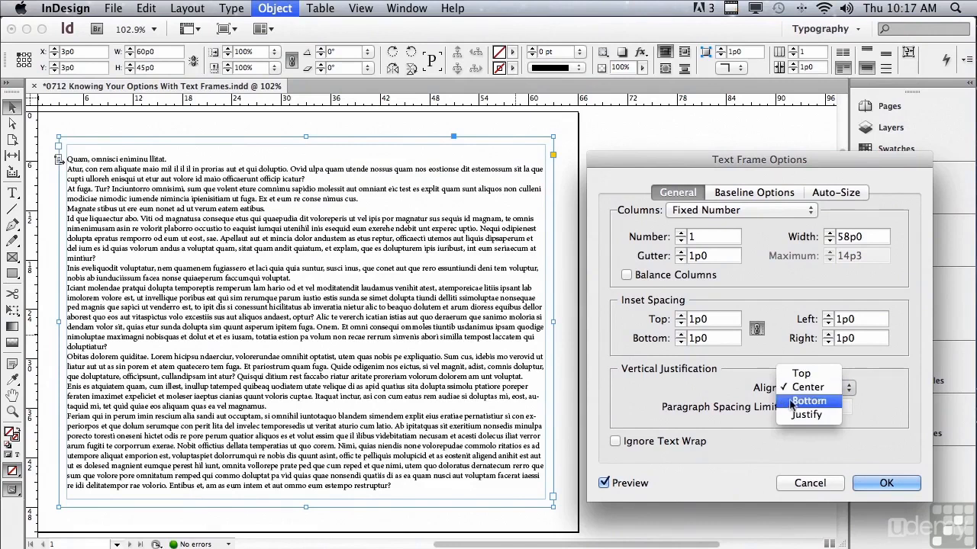
left_click(791, 402)
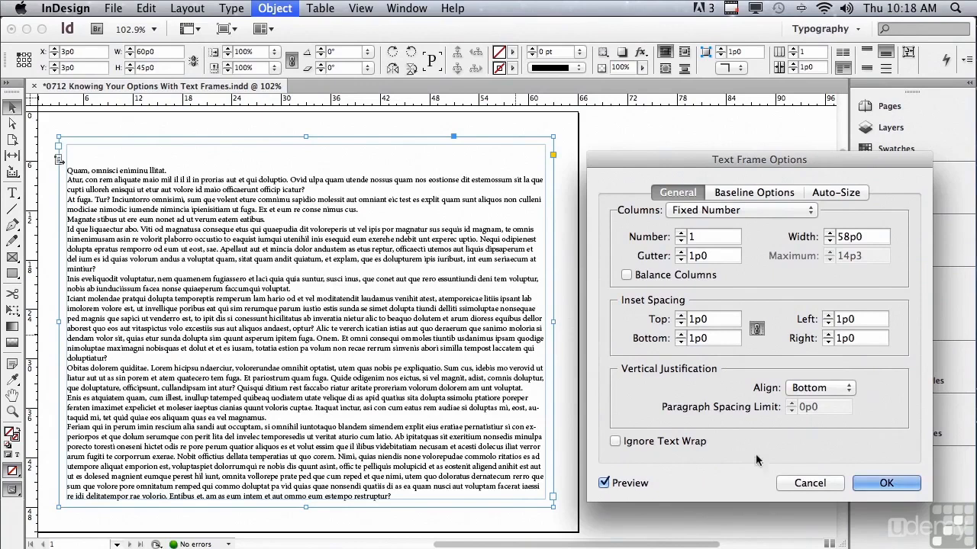
key("Return")
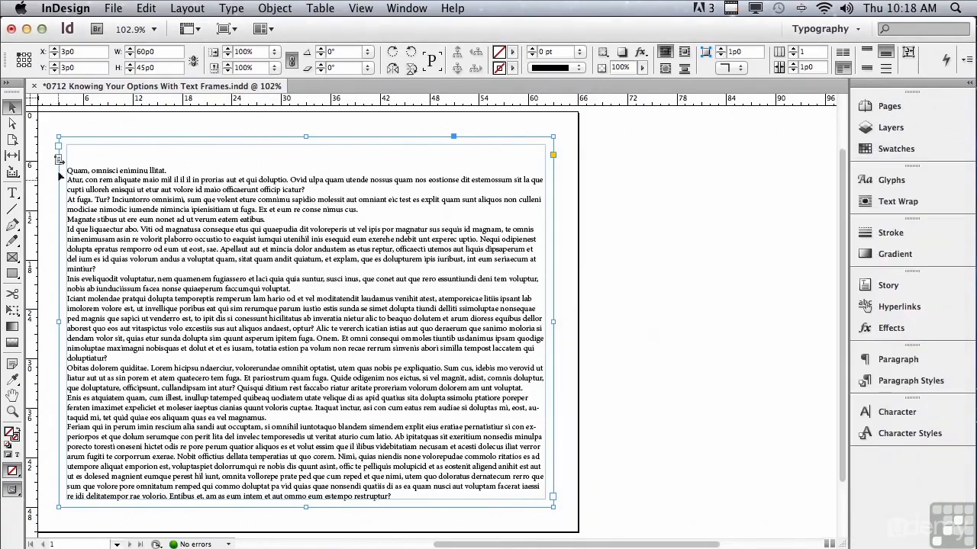
Open the A-Master page and select its primary text frame.
mouse_move(59, 168)
left_click(885, 107)
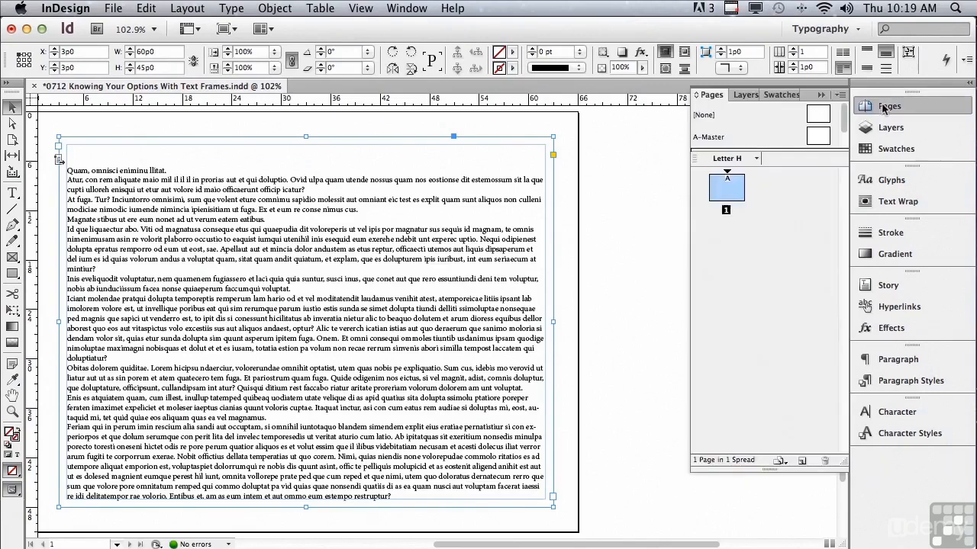
double_click(715, 137)
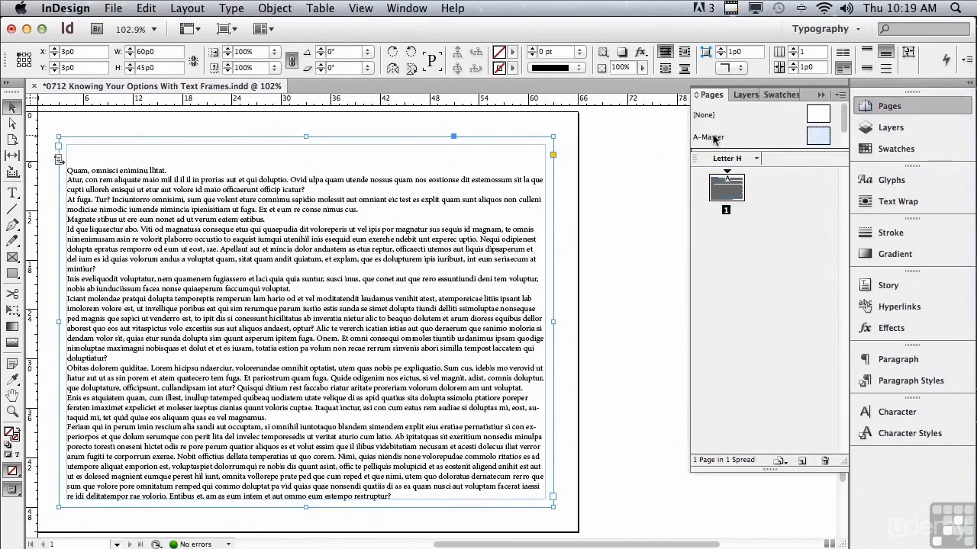
left_click(442, 178)
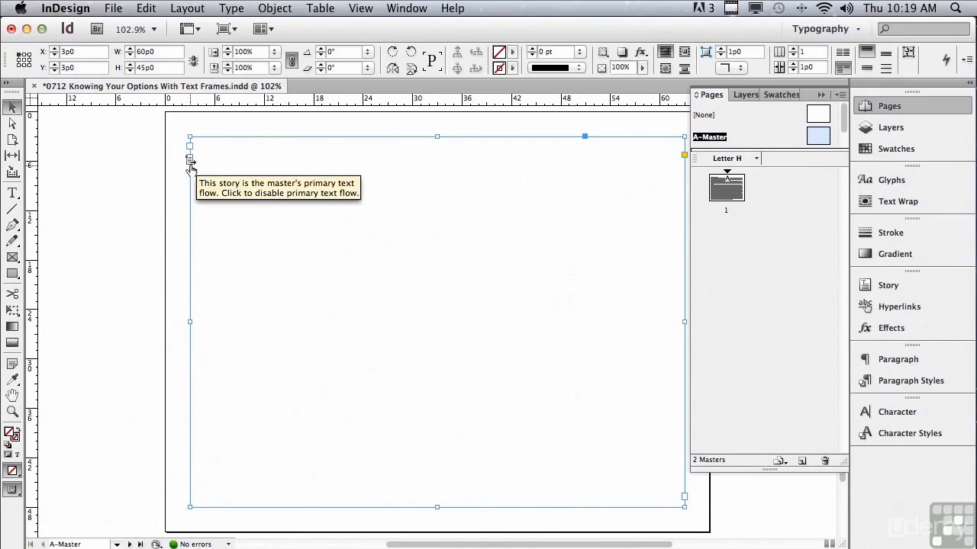
Open the B-Master page and select its upper and lower text frames one after the other.
left_click_drag(844, 131, 842, 145)
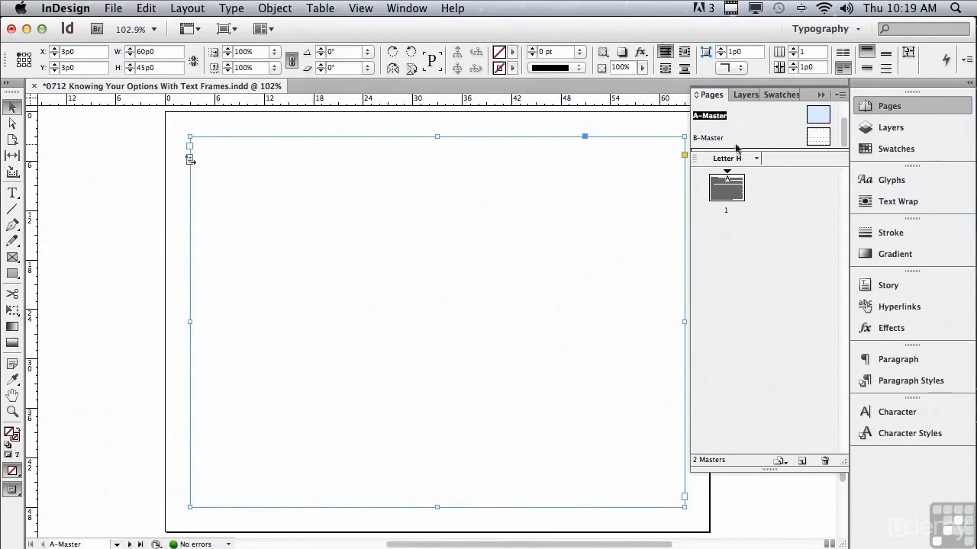
double_click(817, 138)
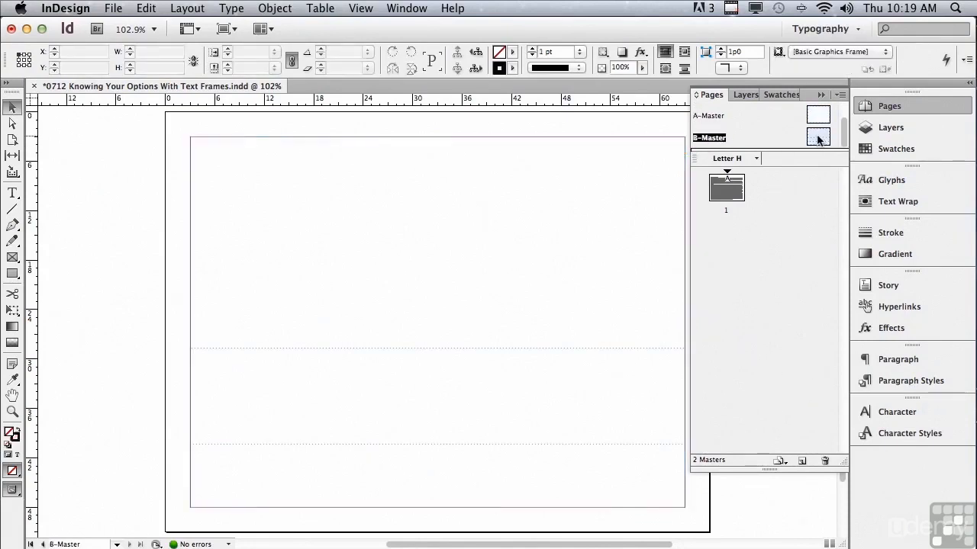
left_click(442, 185)
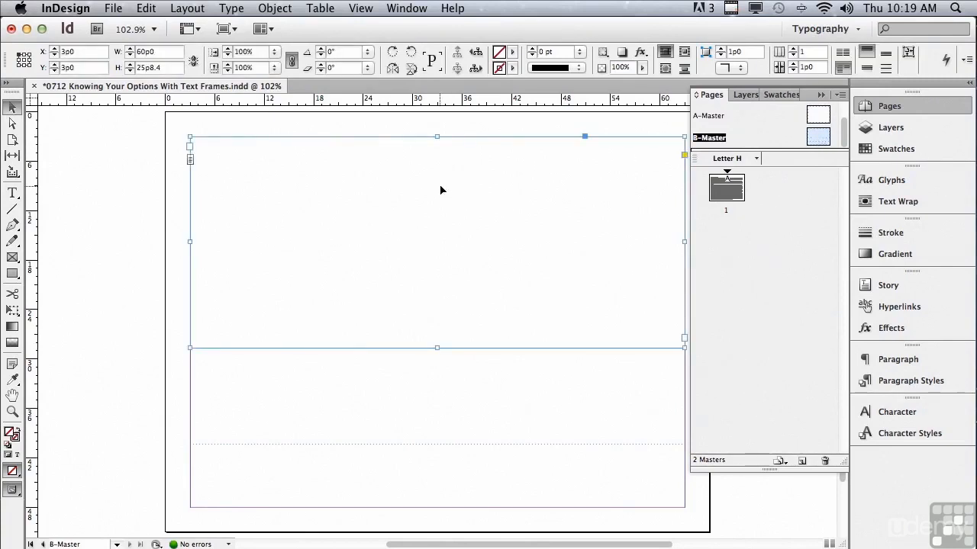
left_click(429, 474)
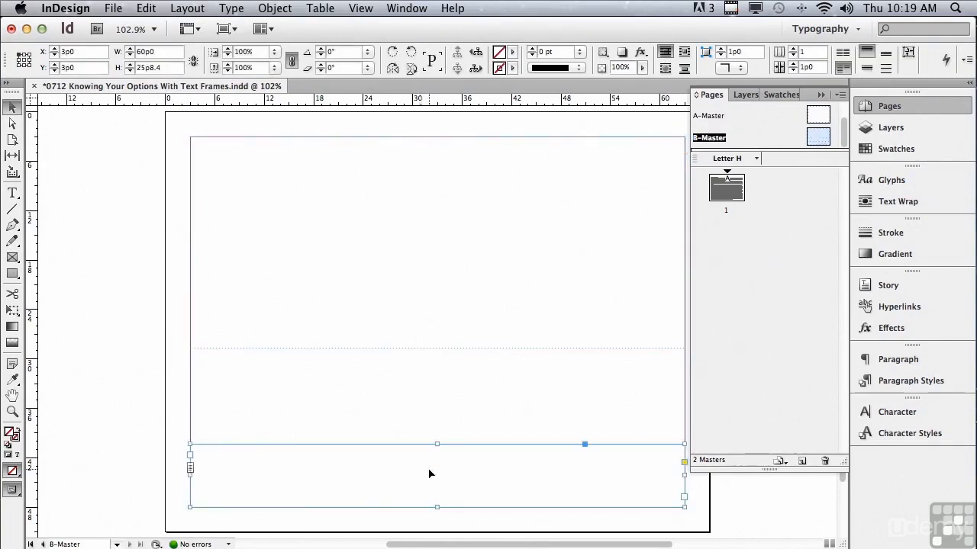
Make the upper text frame on B-Master the master's primary text flow and select the lower text frame.
left_click(355, 267)
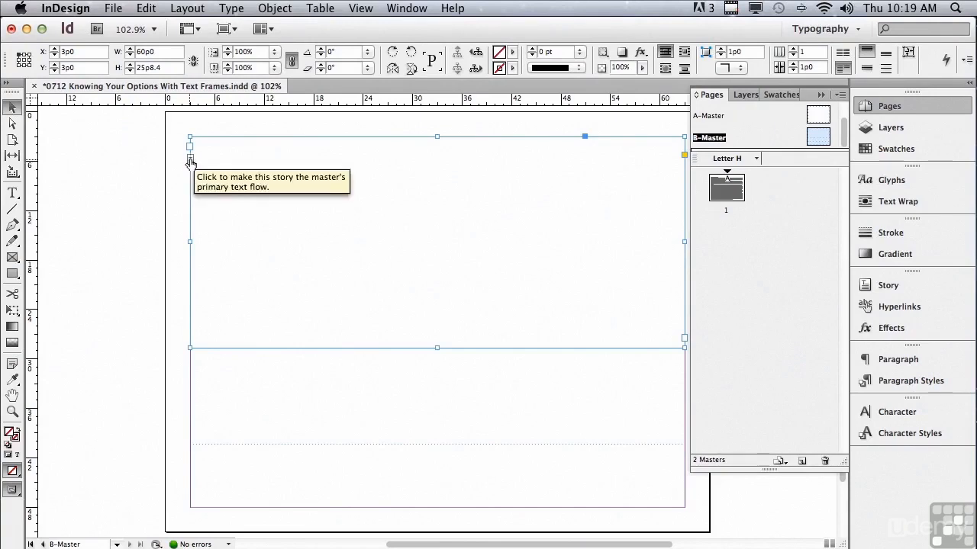
left_click(190, 160)
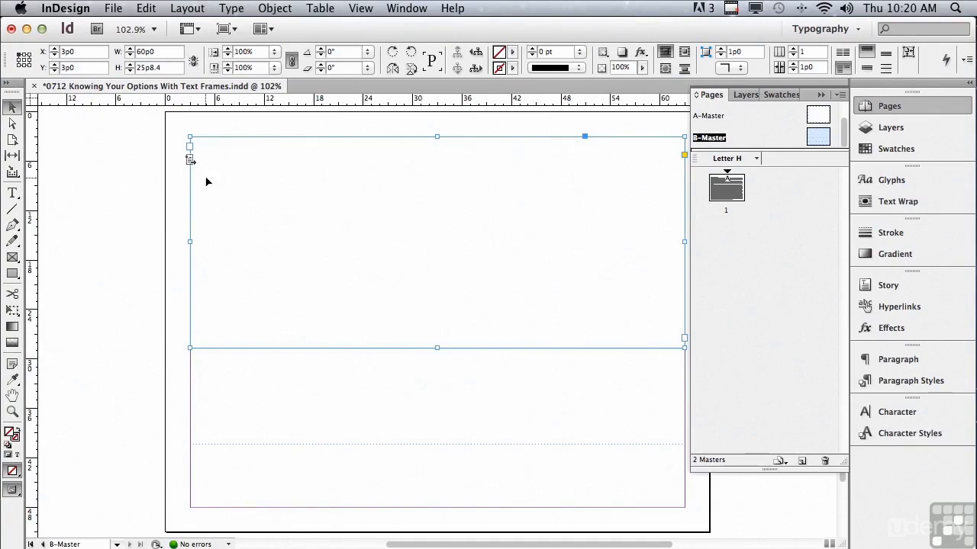
left_click(246, 463)
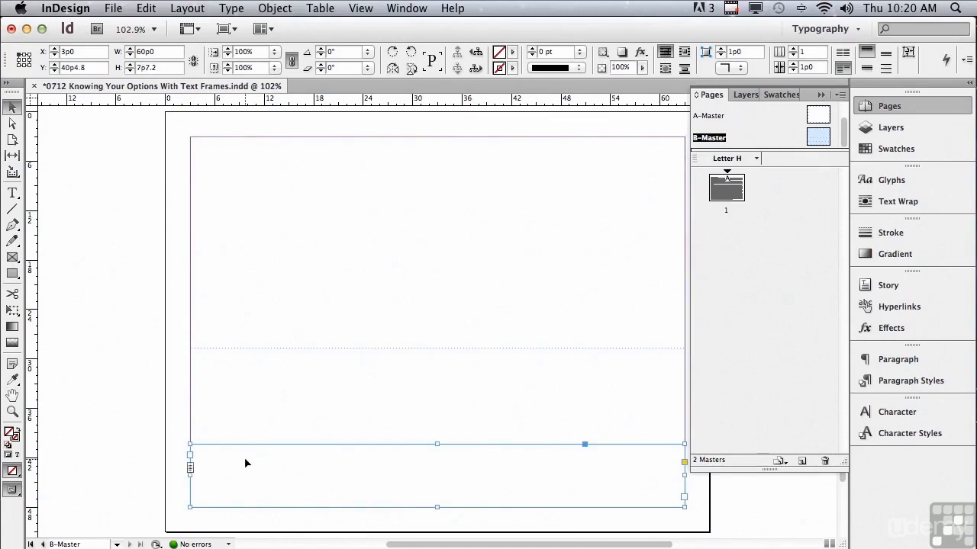